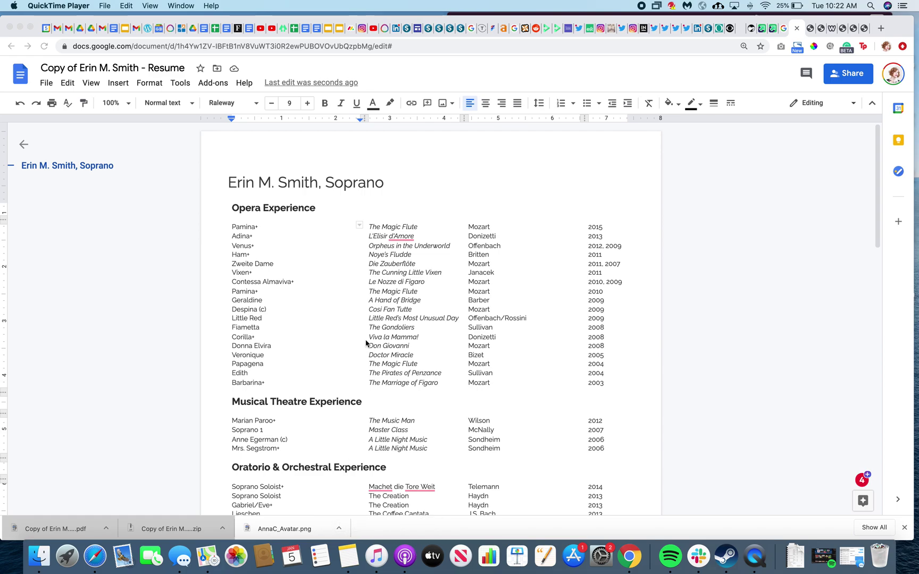
Set the border width of the resume table to 0.5 pt in the table properties
{"action": "left_click", "coordinate": [276, 261]}
{"action": "left_click_drag", "start_coordinate": [234, 210], "coordinate": [594, 463]}
{"action": "left_click", "coordinate": [540, 375]}
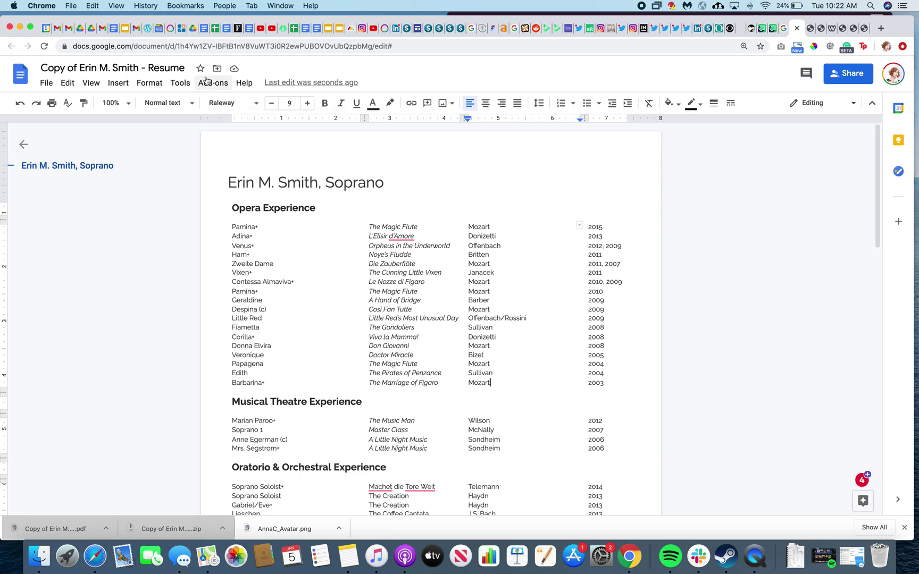
{"action": "left_click", "coordinate": [159, 87]}
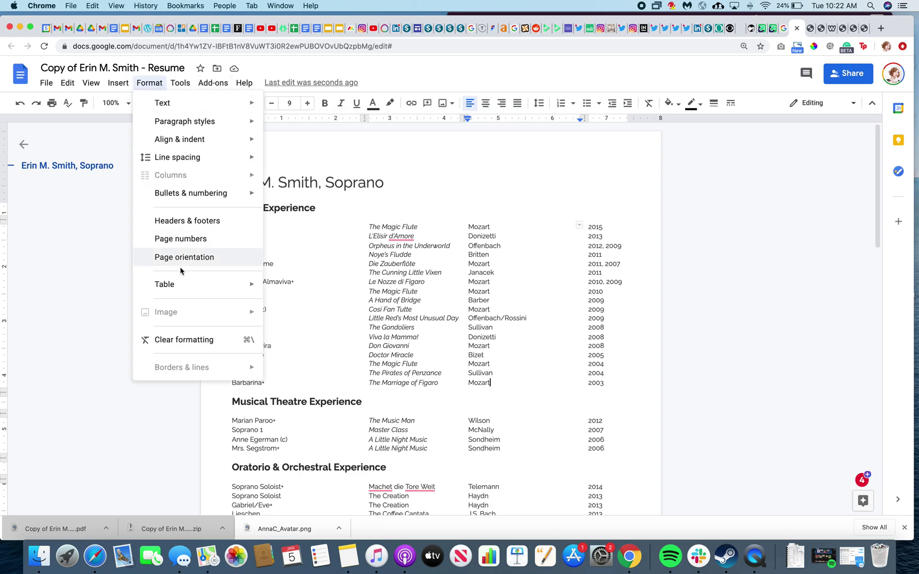
{"action": "mouse_move", "coordinate": [184, 283]}
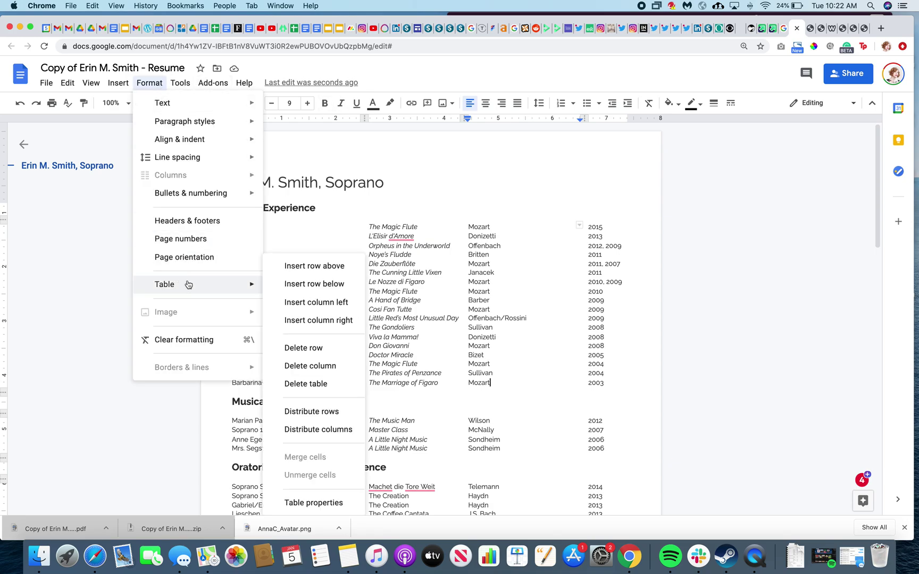
{"action": "left_click", "coordinate": [312, 501]}
{"action": "left_click", "coordinate": [391, 219]}
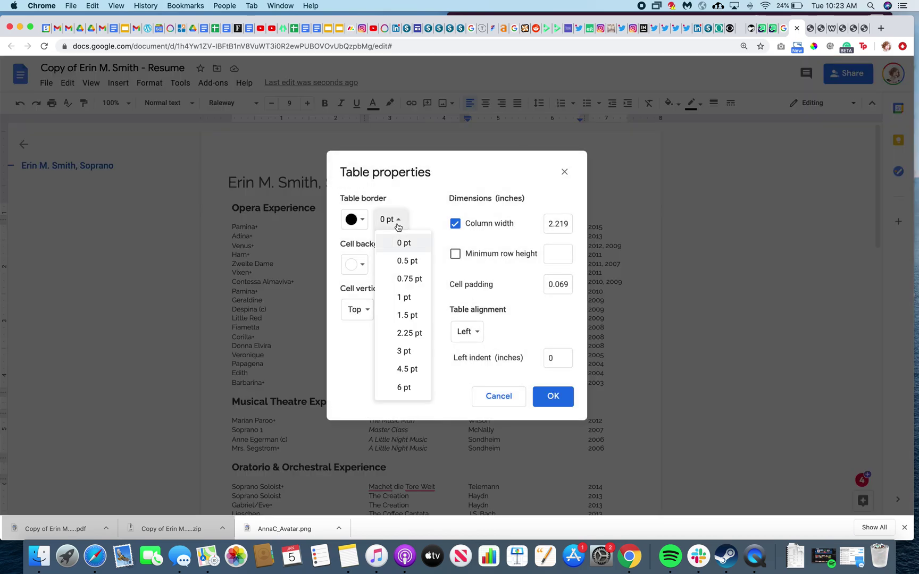
{"action": "left_click", "coordinate": [405, 261]}
{"action": "left_click", "coordinate": [553, 398]}
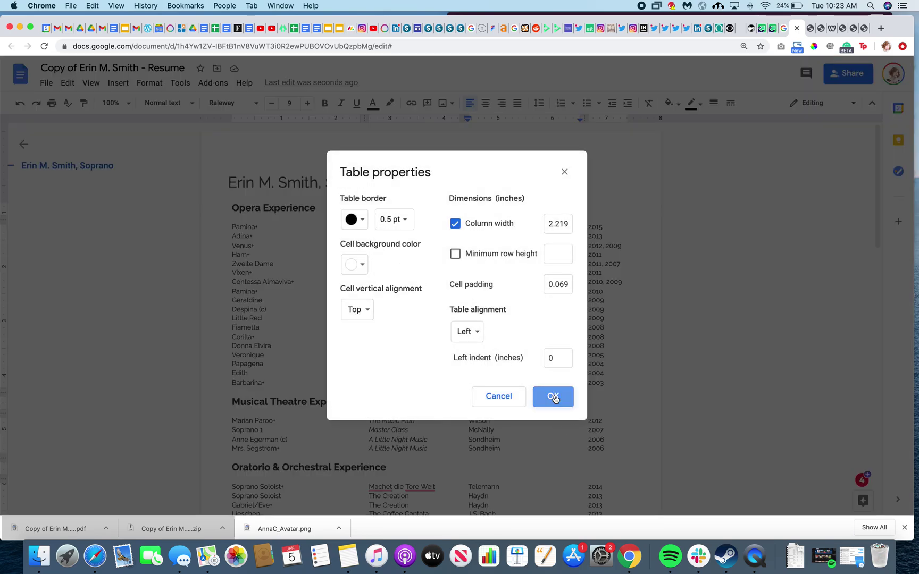
Examine how the bordered table is laid out, including the role, title, composer and year cells under Opera Experience
{"action": "scroll", "coordinate": [554, 396], "scroll_direction": "down", "scroll_amount": 5}
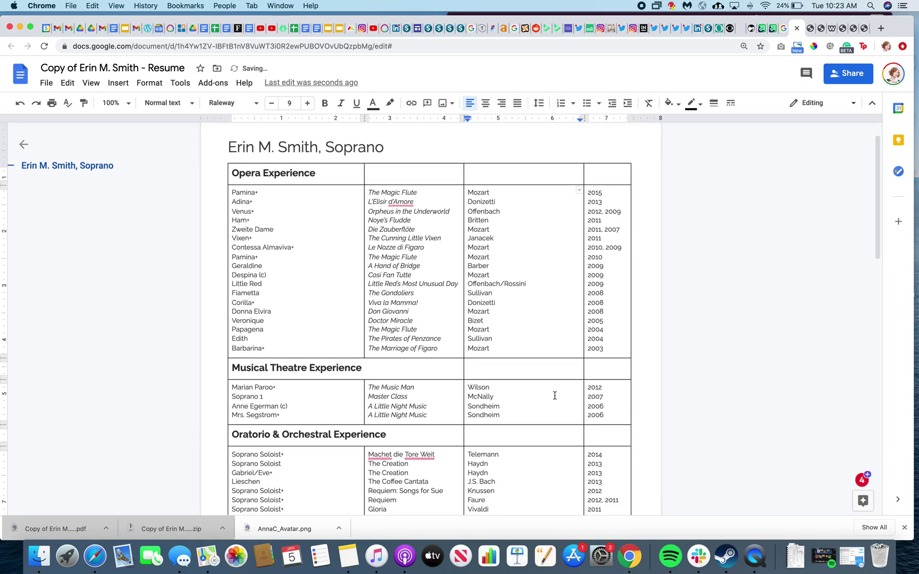
{"action": "scroll", "coordinate": [554, 392], "scroll_direction": "down", "scroll_amount": 8}
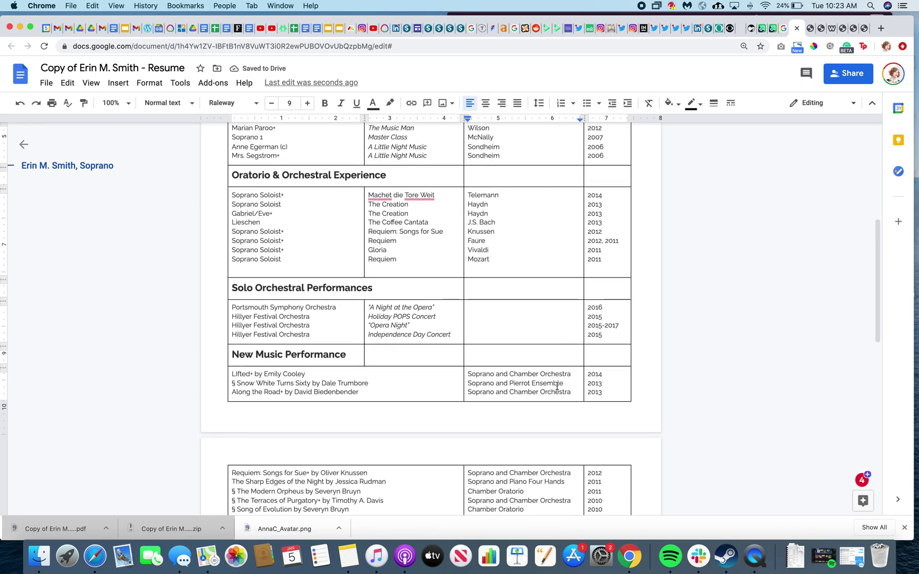
{"action": "scroll", "coordinate": [556, 389], "scroll_direction": "up", "scroll_amount": 6}
{"action": "scroll", "coordinate": [557, 386], "scroll_direction": "up", "scroll_amount": 6}
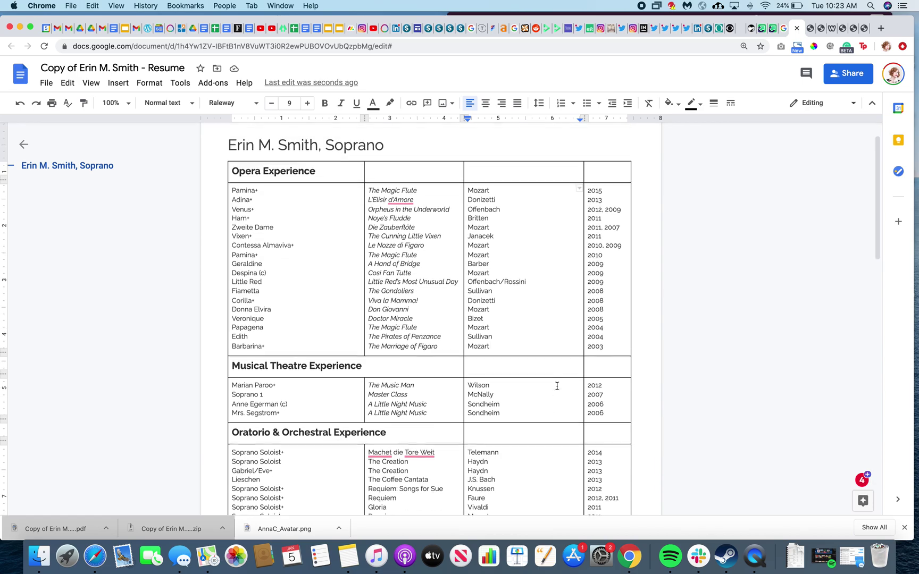
{"action": "left_click", "coordinate": [233, 192]}
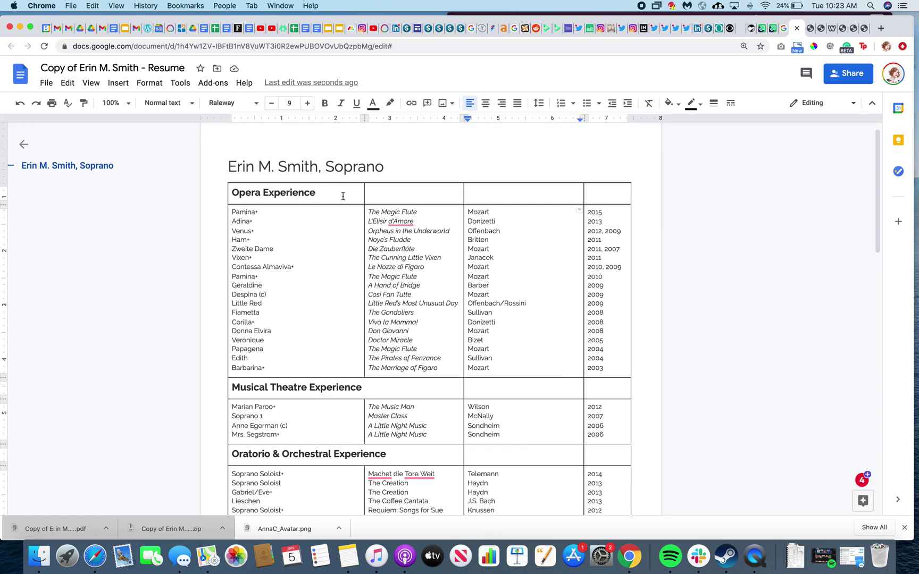
{"action": "left_click", "coordinate": [233, 211]}
{"action": "left_click_drag", "start_coordinate": [233, 211], "coordinate": [307, 369]}
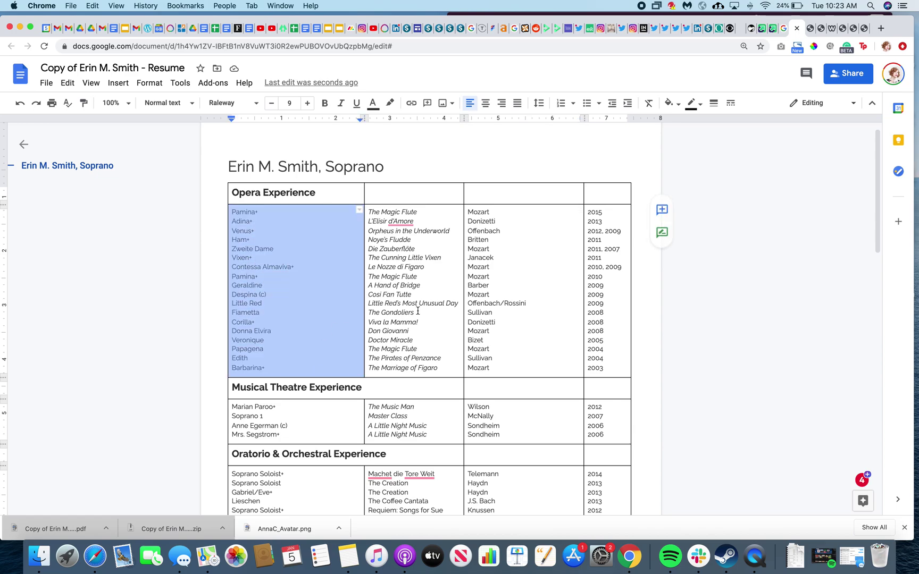
{"action": "left_click", "coordinate": [445, 367]}
{"action": "left_click", "coordinate": [498, 373]}
{"action": "left_click", "coordinate": [619, 369]}
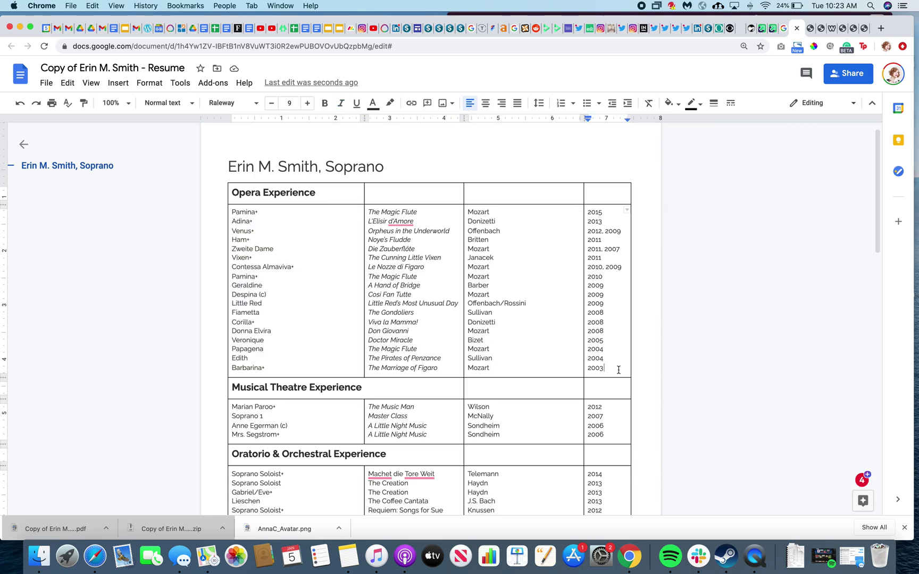
Add a line reading "Role" below Barbarina+ in the Opera Experience role cell and delete it again
{"action": "left_click", "coordinate": [283, 366]}
{"action": "key", "text": "Return"}
{"action": "type", "text": "Role"}
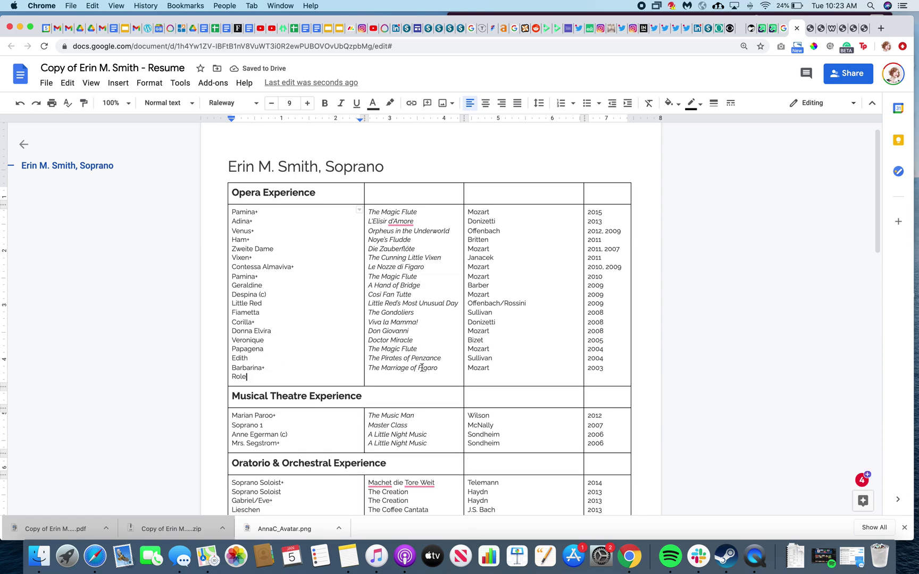
{"action": "key", "text": "BackSpace"}
{"action": "key", "text": "BackSpace"}
{"action": "key", "text": "BackSpace"}
{"action": "key", "text": "BackSpace"}
{"action": "key", "text": "BackSpace"}
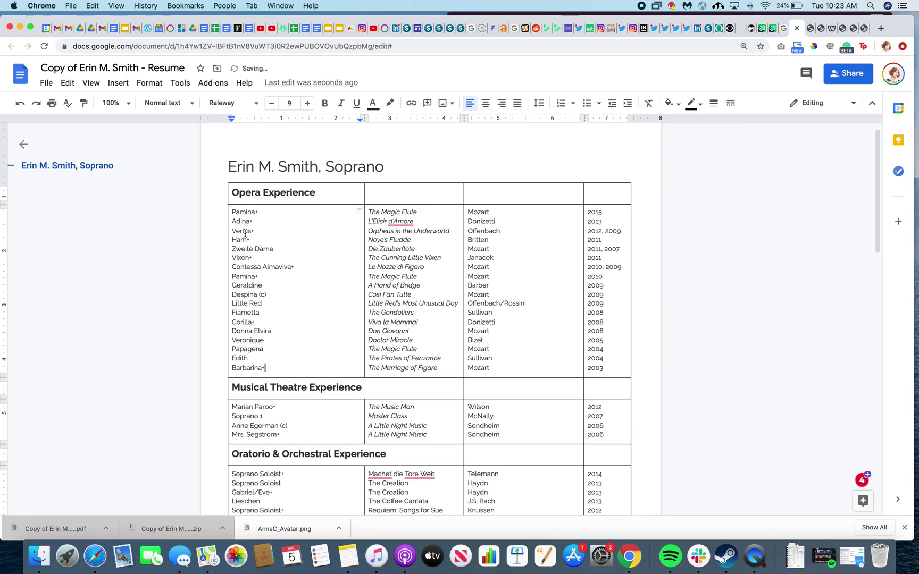
Insert an empty line below the second Pamina+ entry in the role cell and remove it again
{"action": "left_click", "coordinate": [260, 277]}
{"action": "key", "text": "Return"}
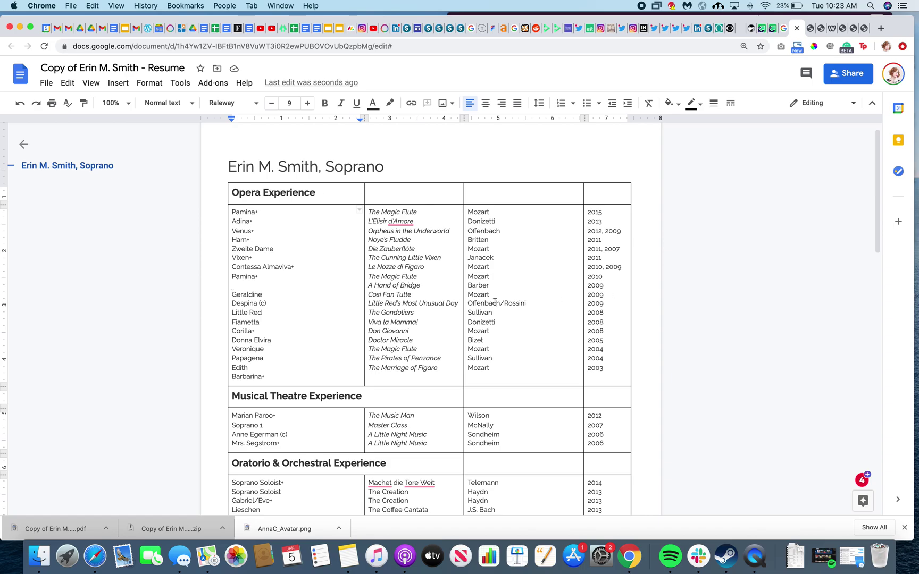
{"action": "key", "text": "BackSpace"}
Review the remaining sections of the resume table and return to the Opera Experience section
{"action": "scroll", "coordinate": [337, 423], "scroll_direction": "down", "scroll_amount": 2}
{"action": "scroll", "coordinate": [337, 423], "scroll_direction": "down", "scroll_amount": 15}
{"action": "scroll", "coordinate": [337, 423], "scroll_direction": "down", "scroll_amount": 6}
{"action": "scroll", "coordinate": [337, 423], "scroll_direction": "up", "scroll_amount": 20}
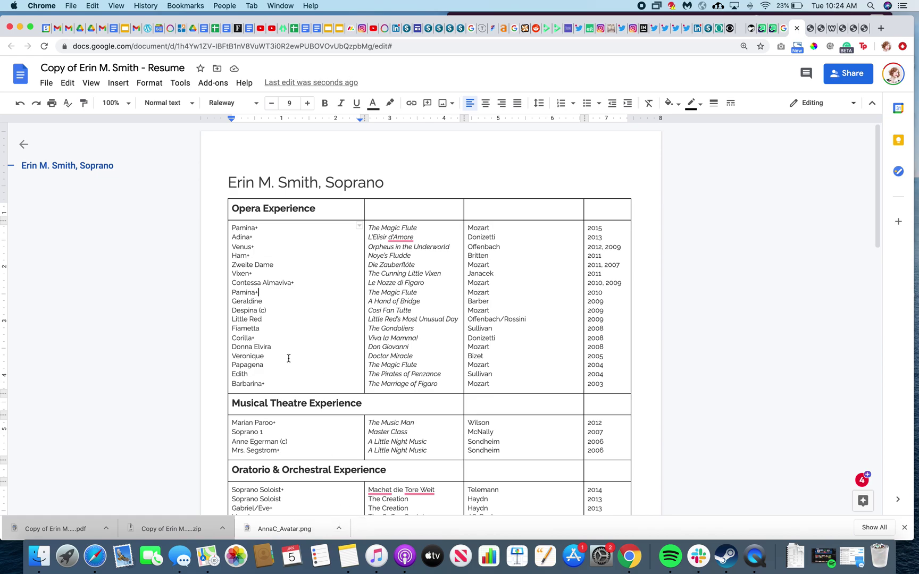
{"action": "left_click", "coordinate": [274, 382]}
{"action": "scroll", "coordinate": [318, 407], "scroll_direction": "down", "scroll_amount": 10}
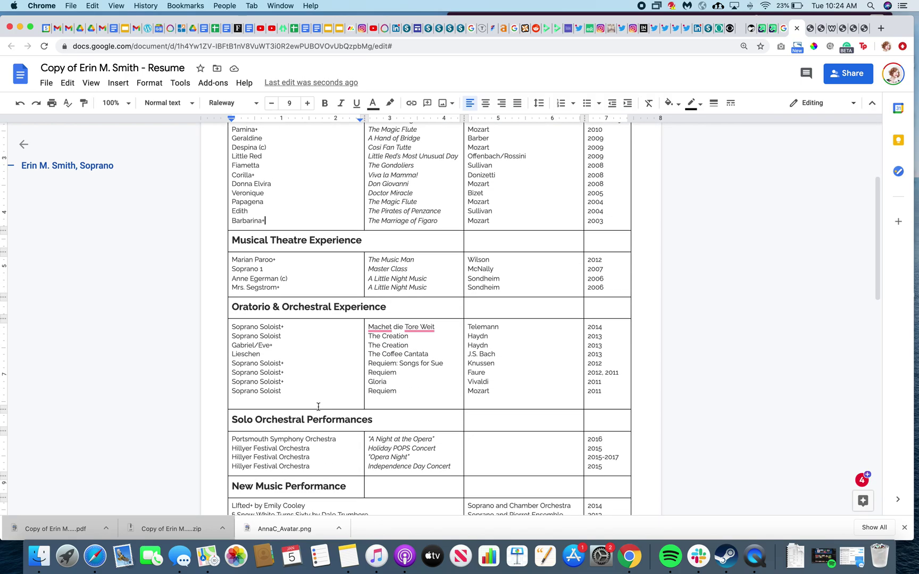
{"action": "scroll", "coordinate": [318, 407], "scroll_direction": "down", "scroll_amount": 4}
{"action": "scroll", "coordinate": [318, 407], "scroll_direction": "up", "scroll_amount": 20}
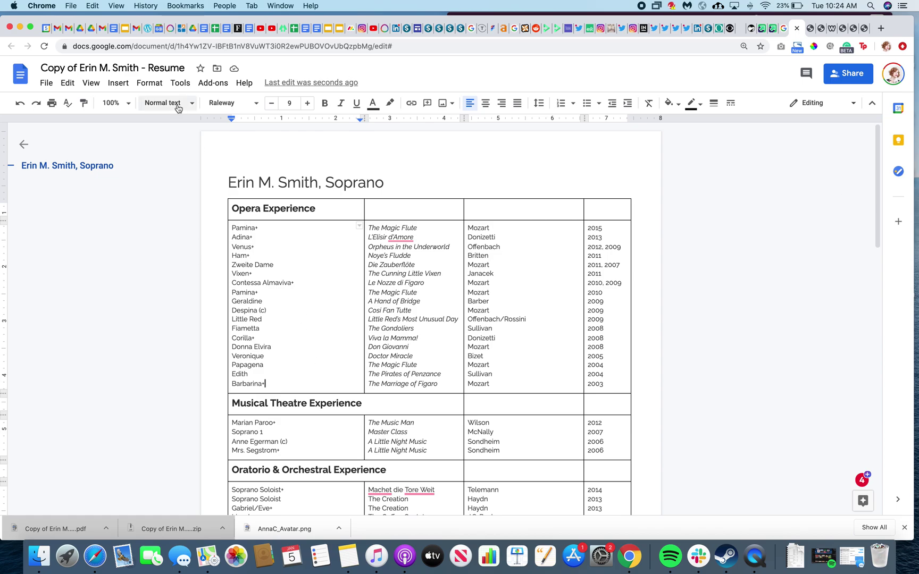
Set the border width of the resume table to 0 pt in the table properties
{"action": "left_click", "coordinate": [150, 83]}
{"action": "mouse_move", "coordinate": [206, 284]}
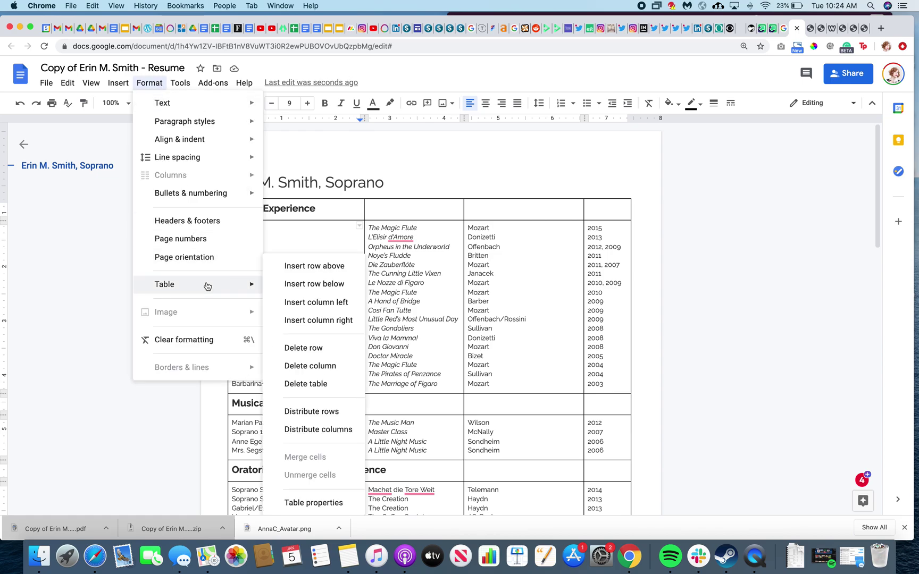
{"action": "left_click", "coordinate": [317, 502]}
{"action": "left_click", "coordinate": [394, 220]}
{"action": "left_click", "coordinate": [403, 243]}
{"action": "left_click", "coordinate": [558, 402]}
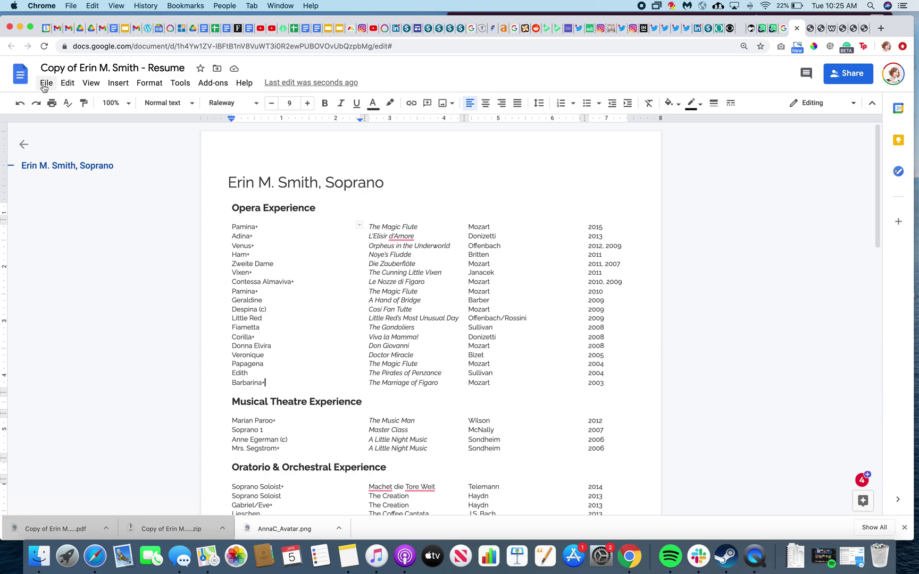
Download the resume document as a zipped web page (.html, zipped)
{"action": "left_click", "coordinate": [45, 86]}
{"action": "mouse_move", "coordinate": [78, 217]}
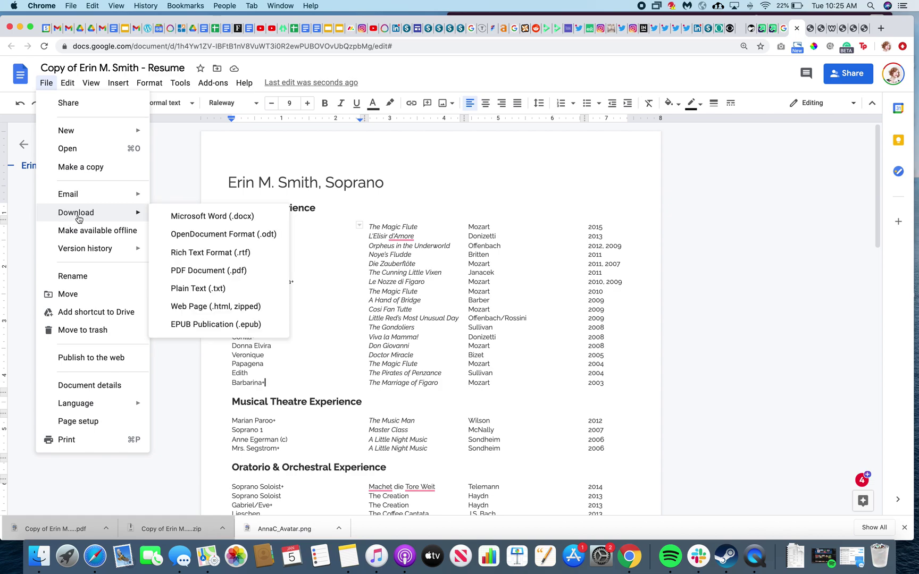
{"action": "left_click", "coordinate": [203, 304]}
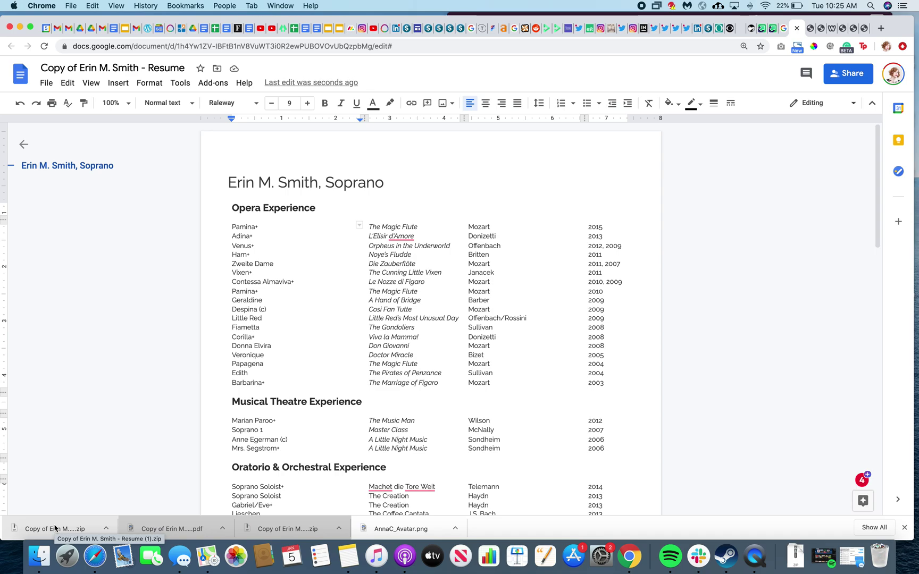
Extract the newly downloaded zip, open the resulting resume HTML file in the browser and check the whole page
{"action": "left_click", "coordinate": [55, 528]}
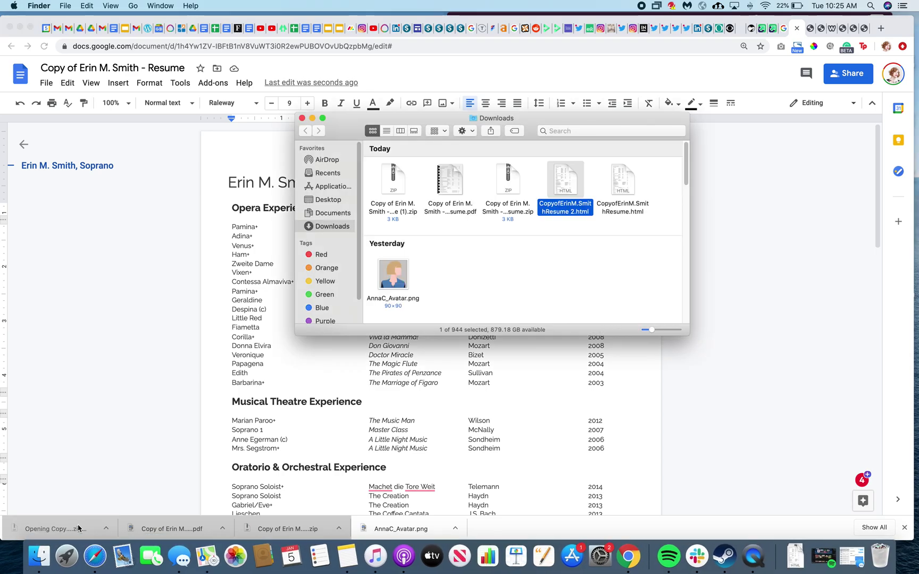
{"action": "double_click", "coordinate": [567, 181]}
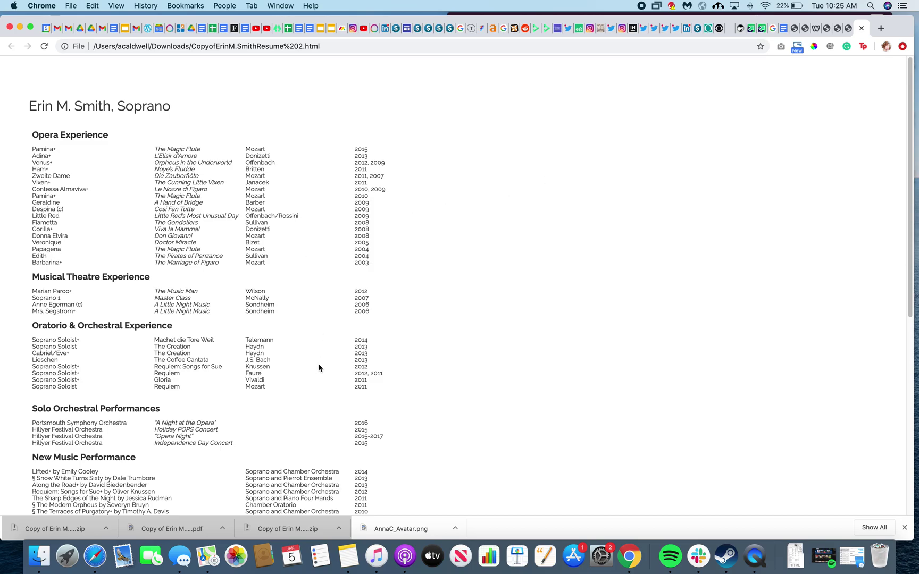
{"action": "scroll", "coordinate": [319, 368], "scroll_direction": "down", "scroll_amount": 5}
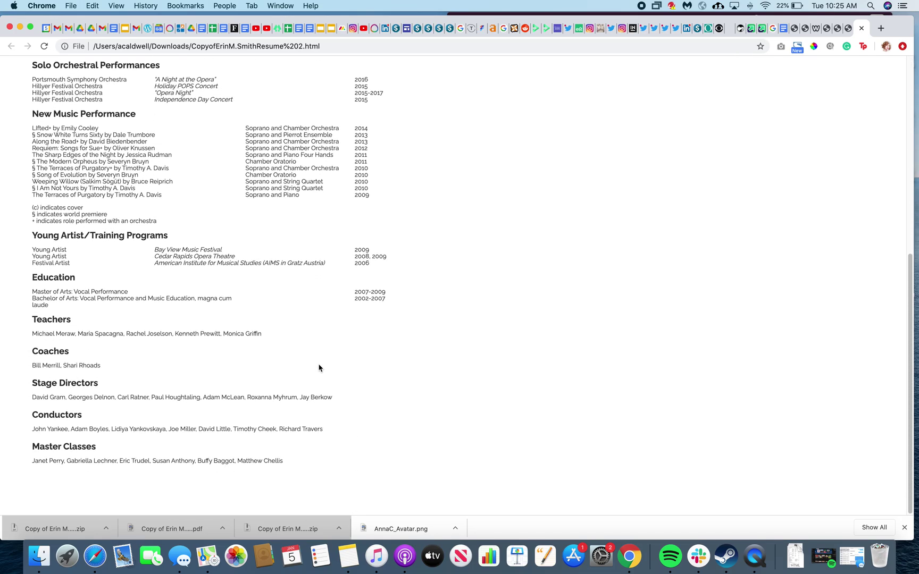
{"action": "scroll", "coordinate": [319, 368], "scroll_direction": "up", "scroll_amount": 7}
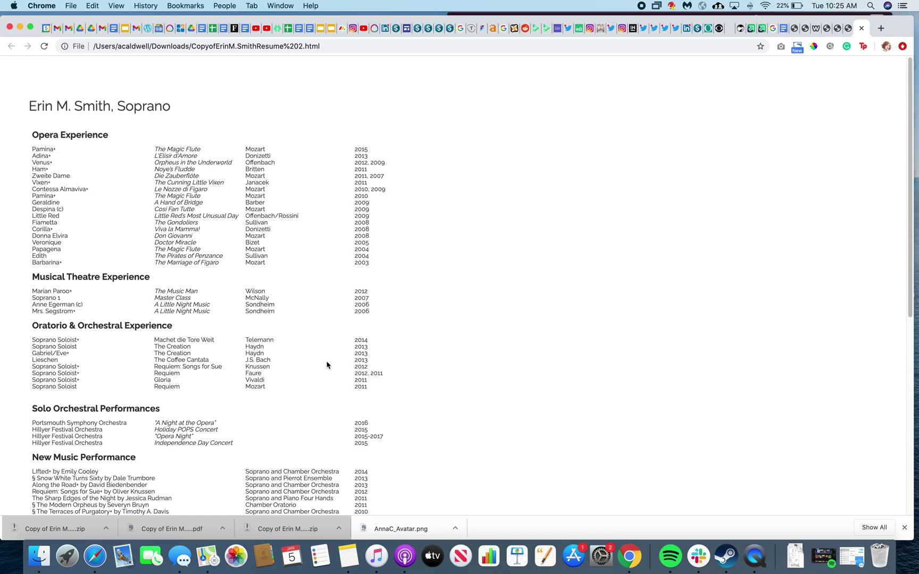
View the source of the resume web page and select all of its HTML code
{"action": "right_click", "coordinate": [328, 365]}
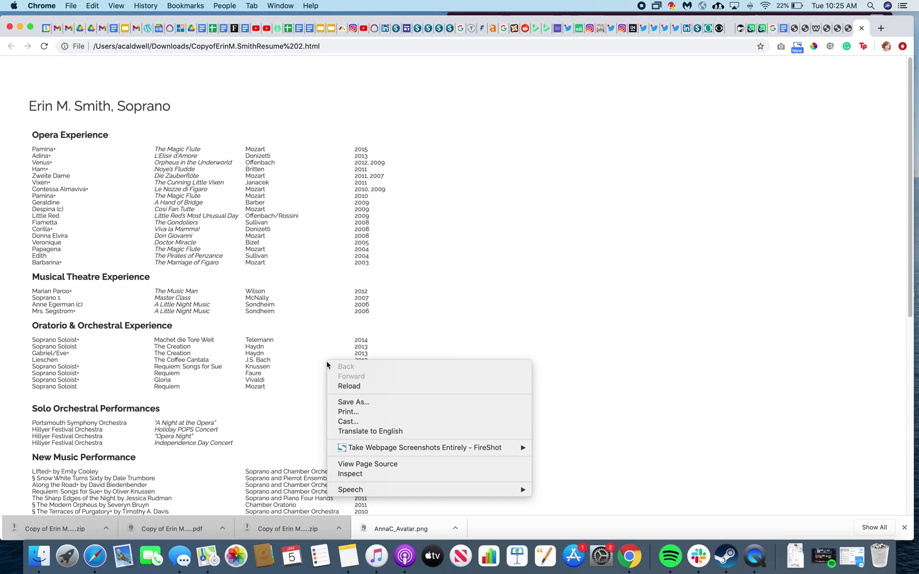
{"action": "key", "text": "Escape"}
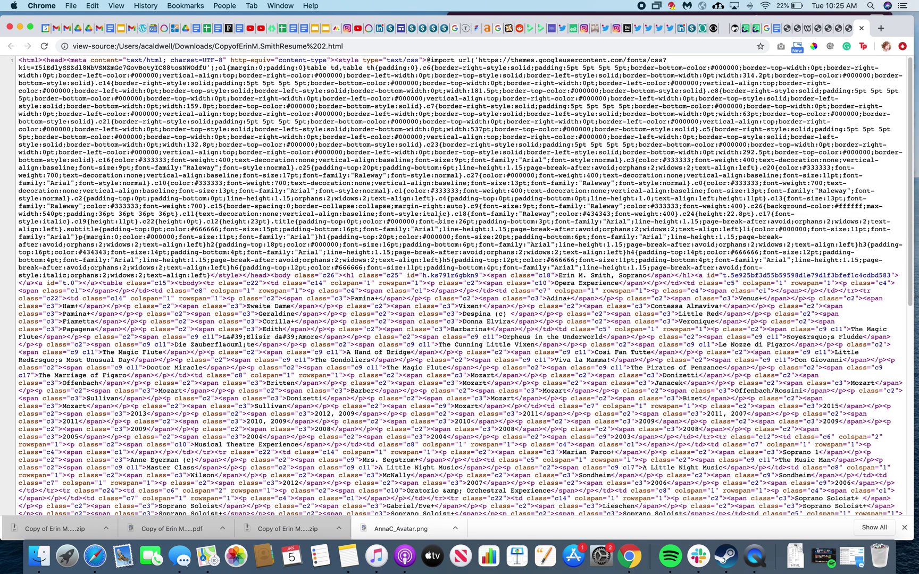
{"action": "double_click", "coordinate": [439, 220]}
{"action": "key", "text": "super+a"}
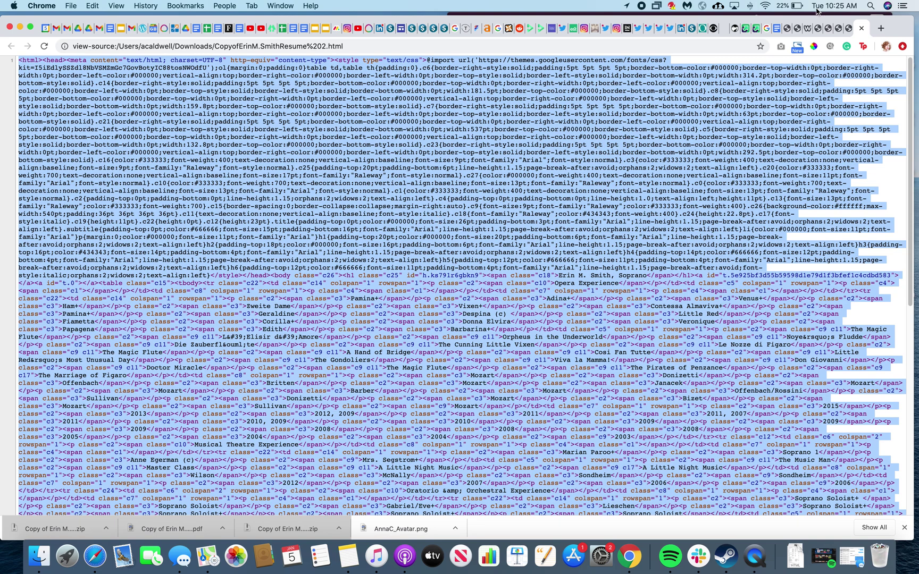
Switch to the Weebly editor and open the Resume page from the site's page list
{"action": "left_click", "coordinate": [809, 32]}
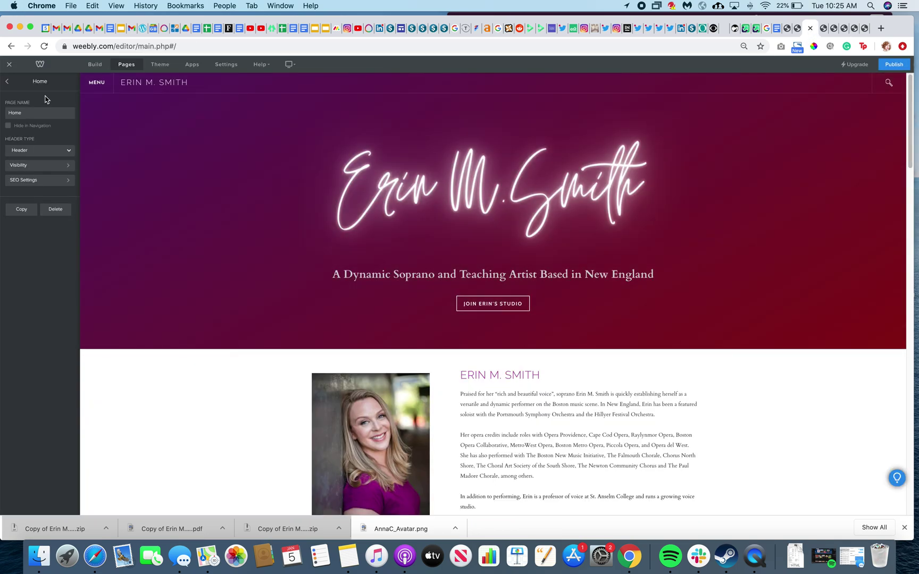
{"action": "left_click", "coordinate": [7, 82]}
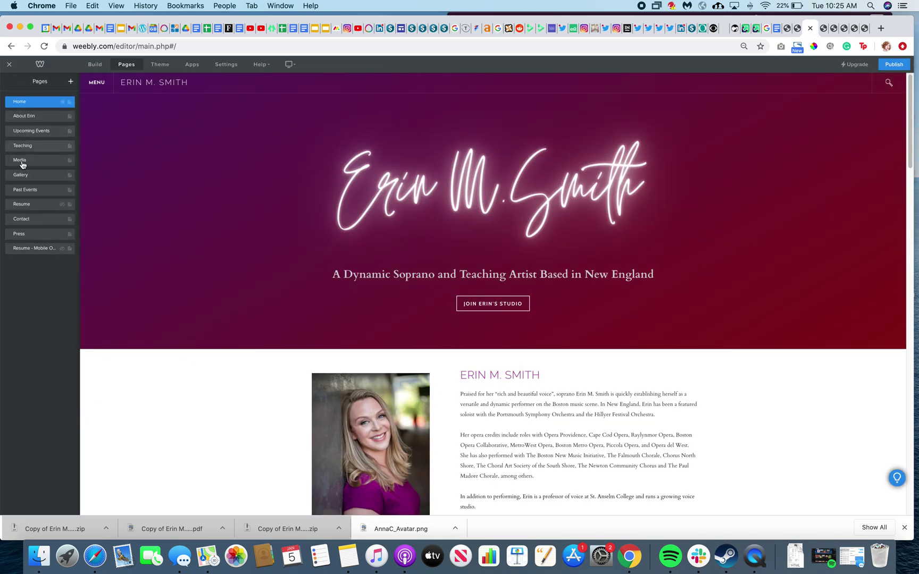
{"action": "left_click", "coordinate": [34, 205]}
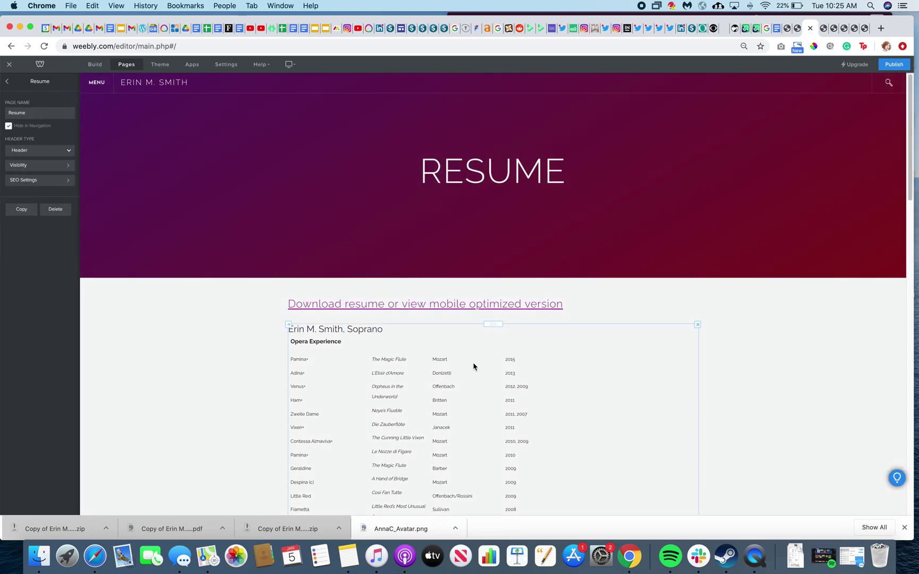
Open the Resume page's Custom HTML block for editing, then leave it and view the rendered resume
{"action": "left_click", "coordinate": [470, 356]}
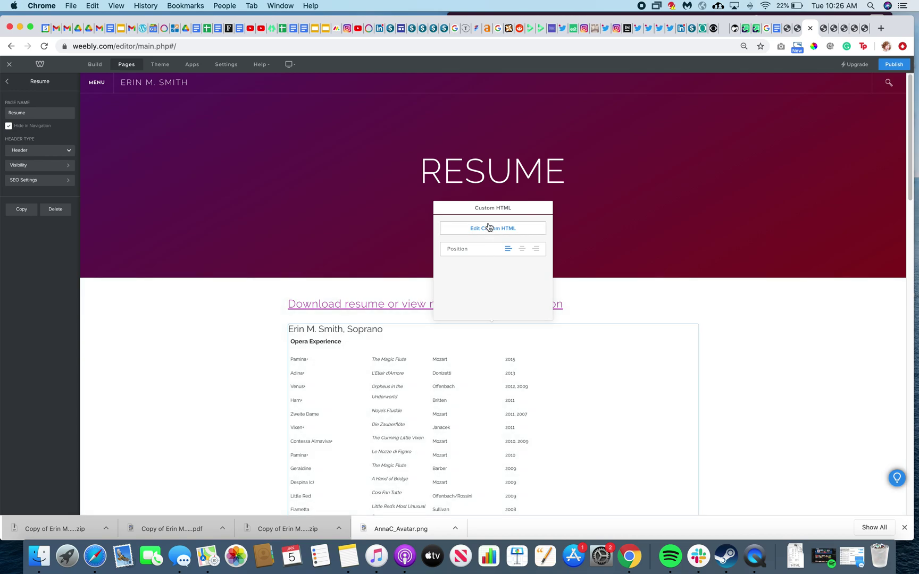
{"action": "left_click", "coordinate": [489, 228]}
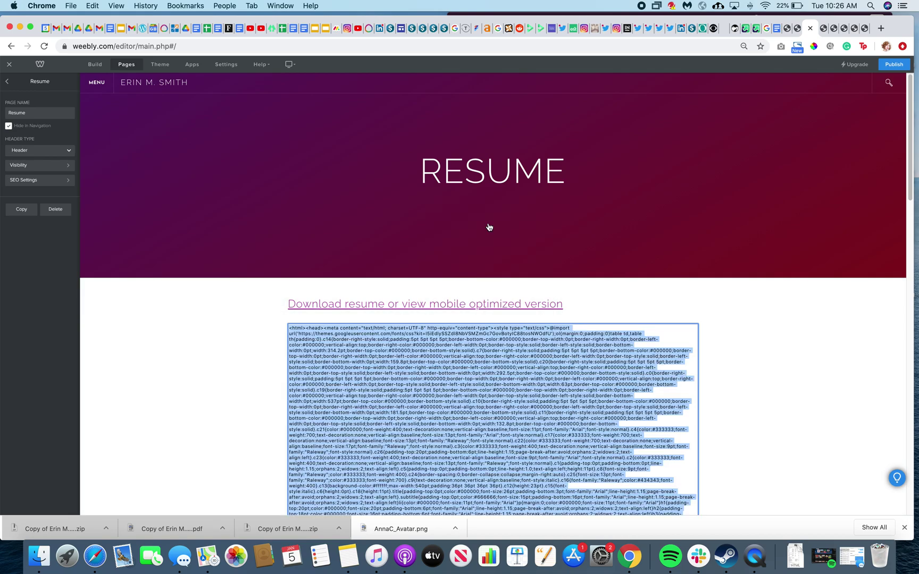
{"action": "scroll", "coordinate": [585, 458], "scroll_direction": "down", "scroll_amount": 2}
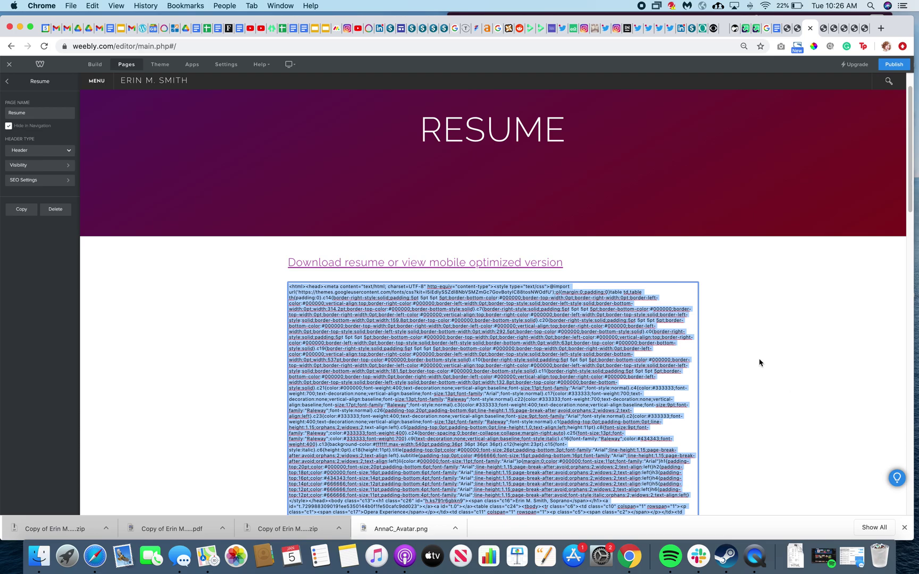
{"action": "left_click", "coordinate": [760, 363]}
{"action": "scroll", "coordinate": [760, 362], "scroll_direction": "down", "scroll_amount": 10}
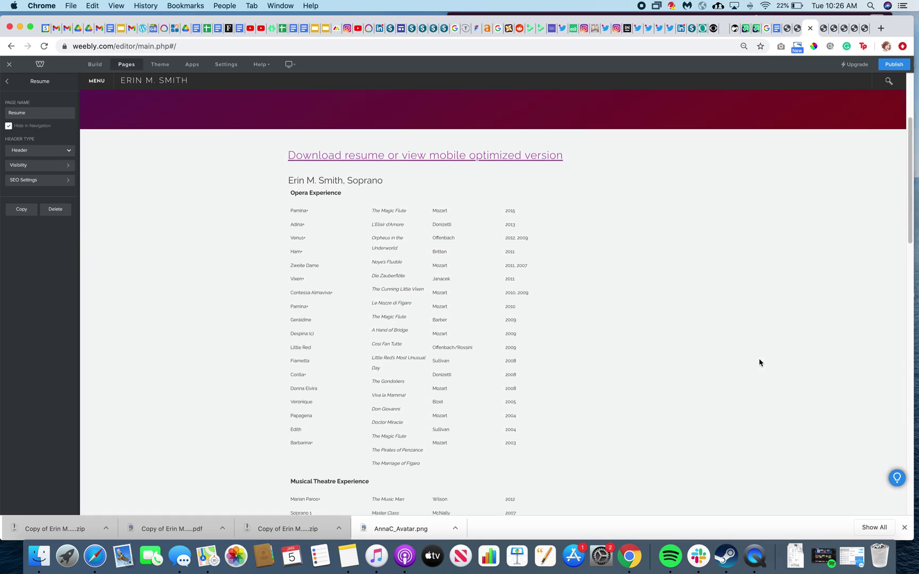
Switch to the resume copy in Google Docs and download it as a PDF document
{"action": "scroll", "coordinate": [760, 362], "scroll_direction": "down", "scroll_amount": 11}
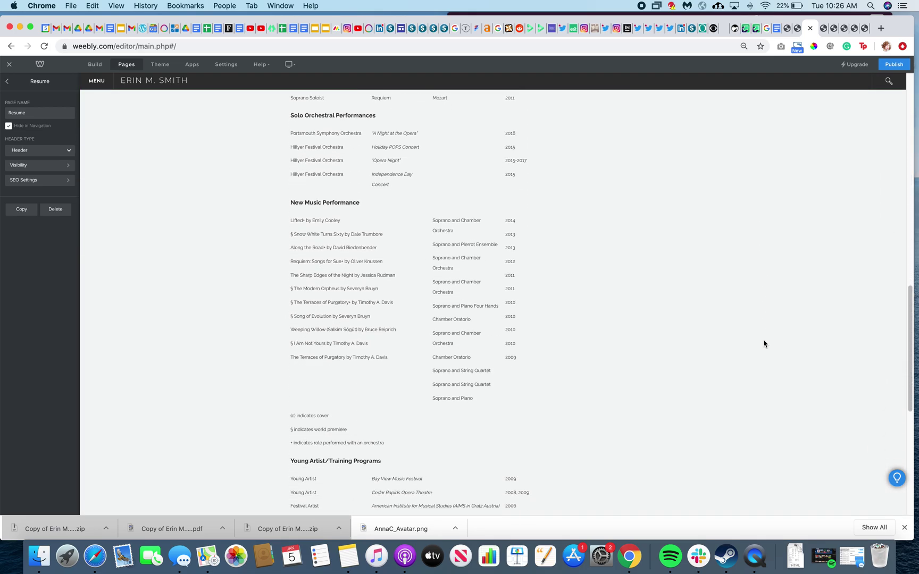
{"action": "scroll", "coordinate": [769, 333], "scroll_direction": "up", "scroll_amount": 20}
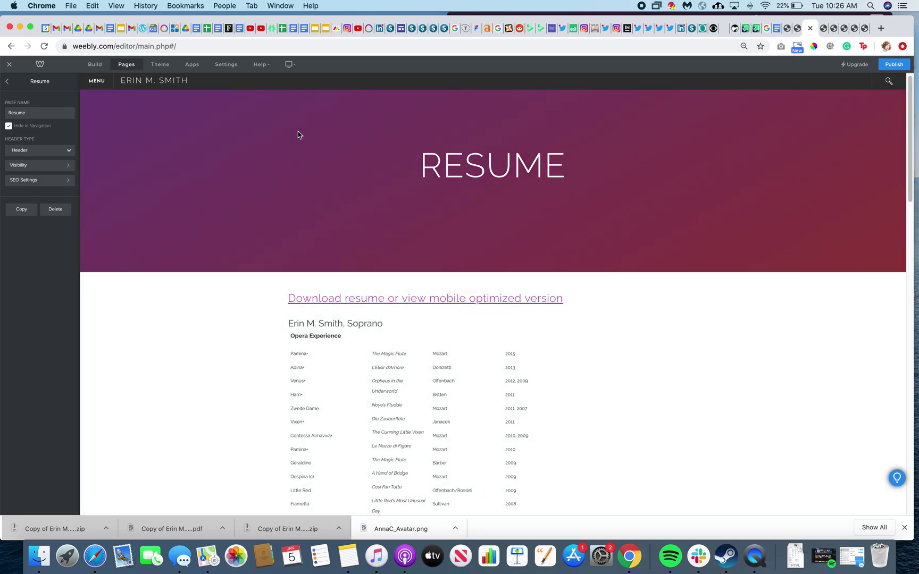
{"action": "left_click", "coordinate": [778, 29]}
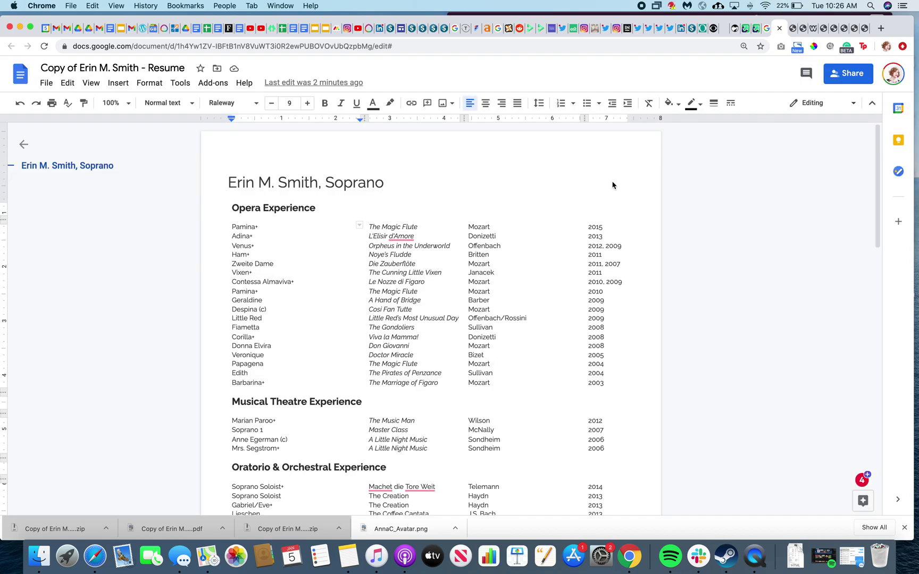
{"action": "left_click", "coordinate": [46, 83]}
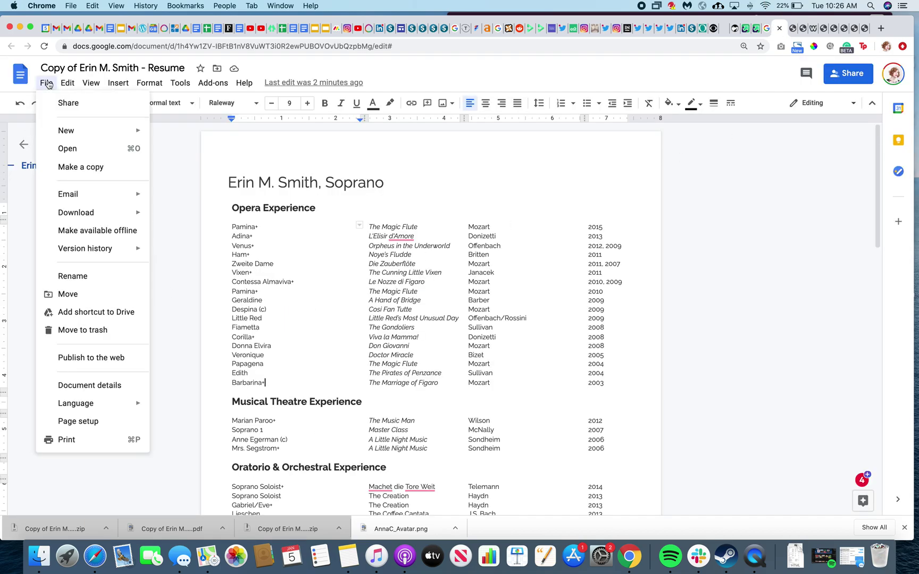
{"action": "mouse_move", "coordinate": [106, 215]}
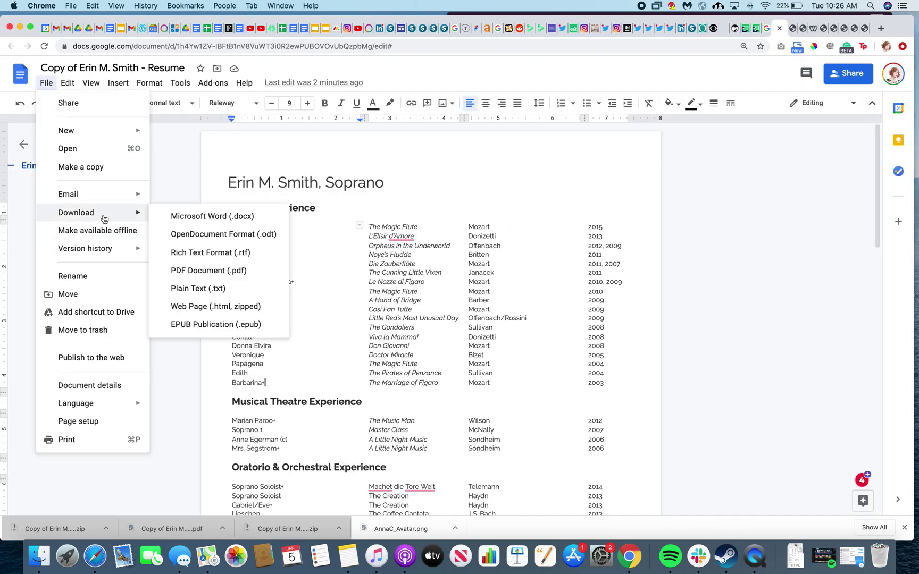
{"action": "left_click", "coordinate": [207, 269]}
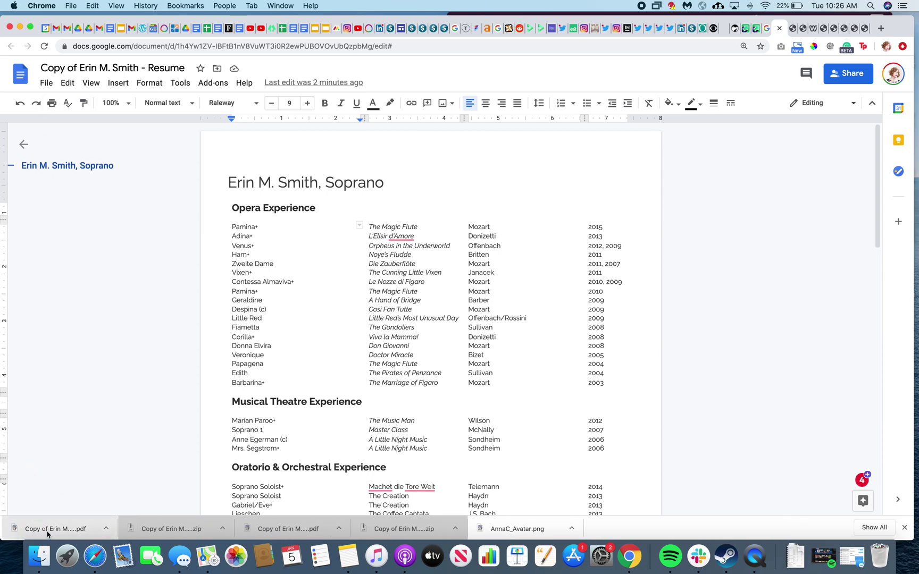
Switch back to the Weebly editor and inspect the link settings of the "Download resume or view mobile optimized version" heading
{"action": "left_click", "coordinate": [814, 32]}
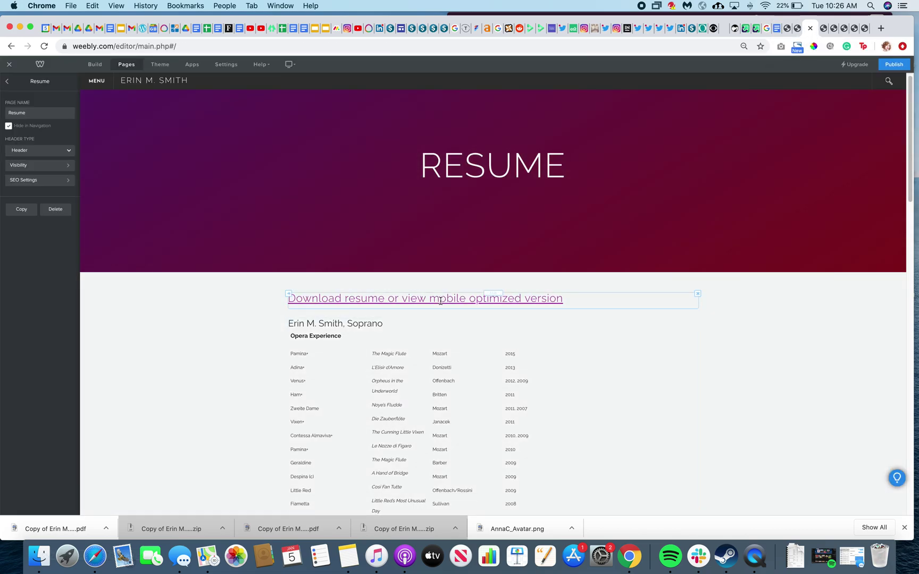
{"action": "left_click", "coordinate": [440, 301]}
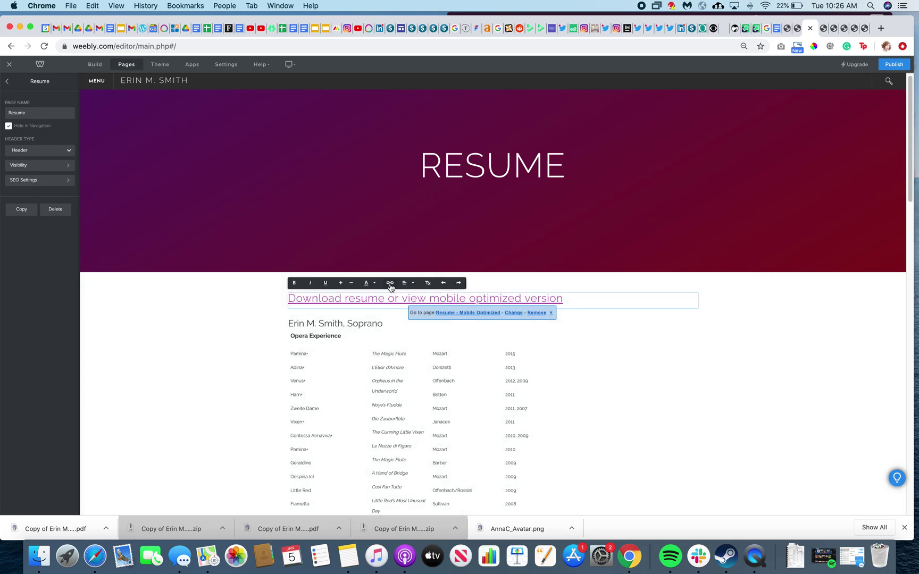
{"action": "left_click", "coordinate": [390, 283]}
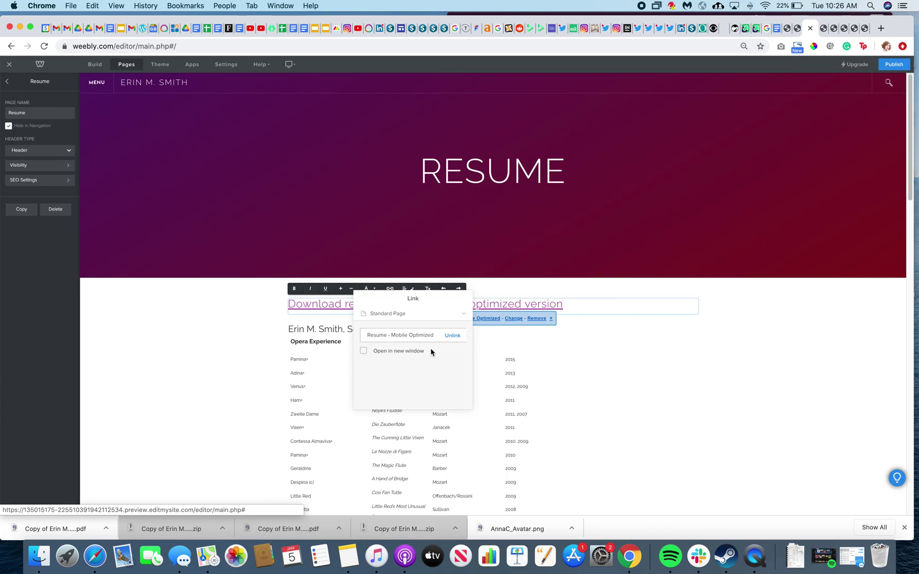
{"action": "left_click", "coordinate": [546, 350]}
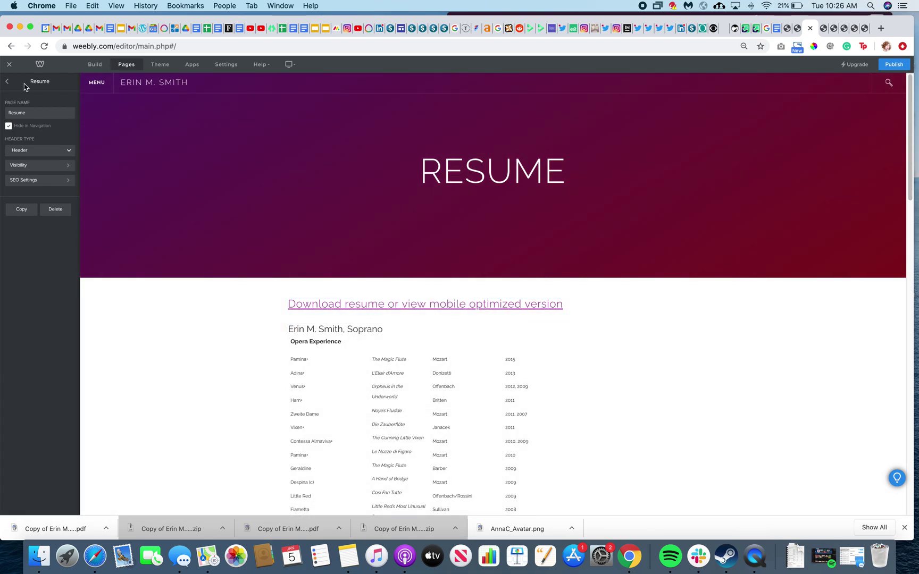
Open the Resume - Mobile Optimized page and view its Scribd Document options and the page elements available for building
{"action": "left_click", "coordinate": [8, 81]}
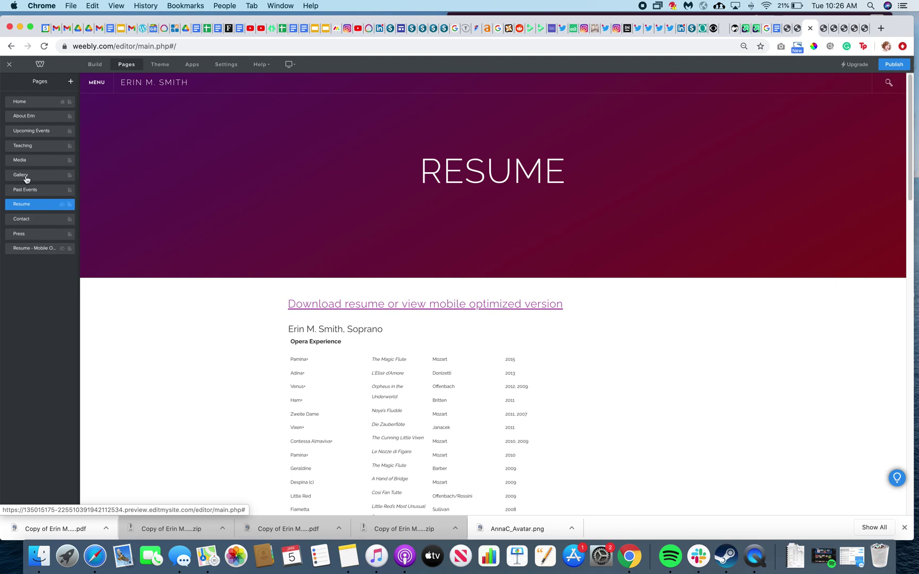
{"action": "left_click", "coordinate": [39, 249]}
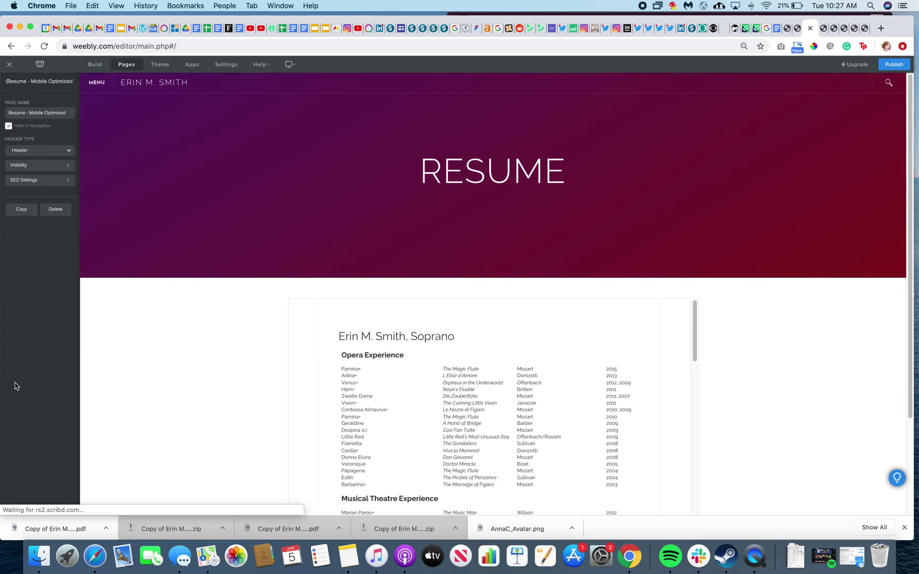
{"action": "left_click", "coordinate": [553, 334]}
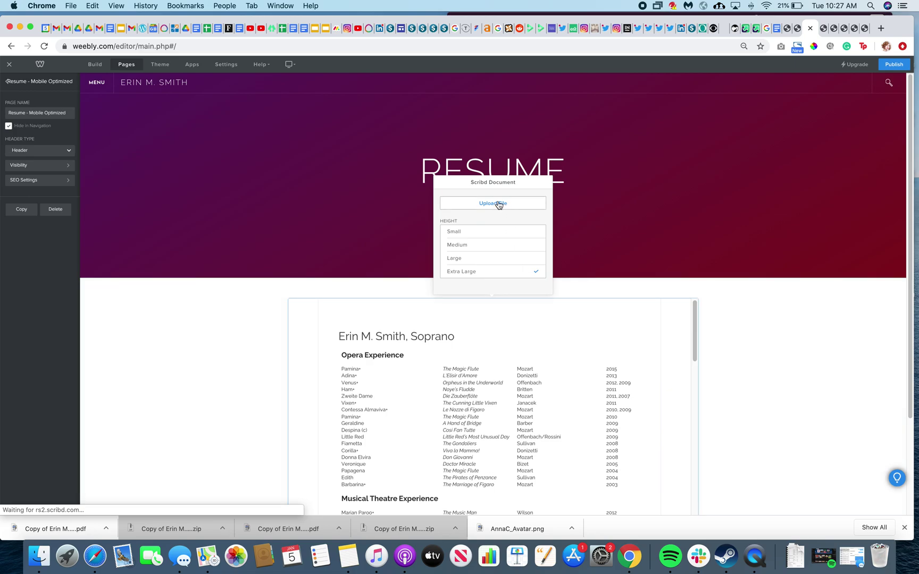
{"action": "left_click", "coordinate": [808, 407]}
{"action": "left_click", "coordinate": [95, 64]}
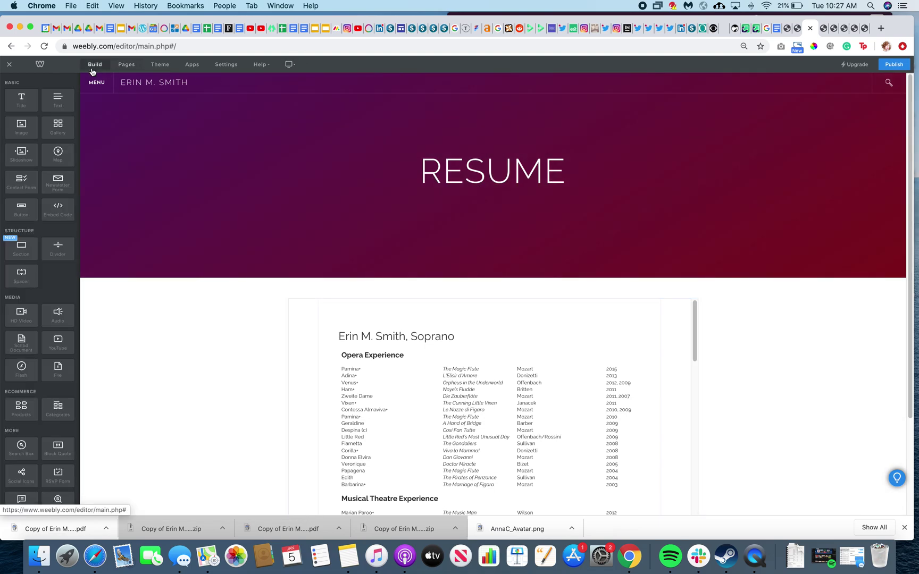
{"action": "left_click", "coordinate": [127, 64]}
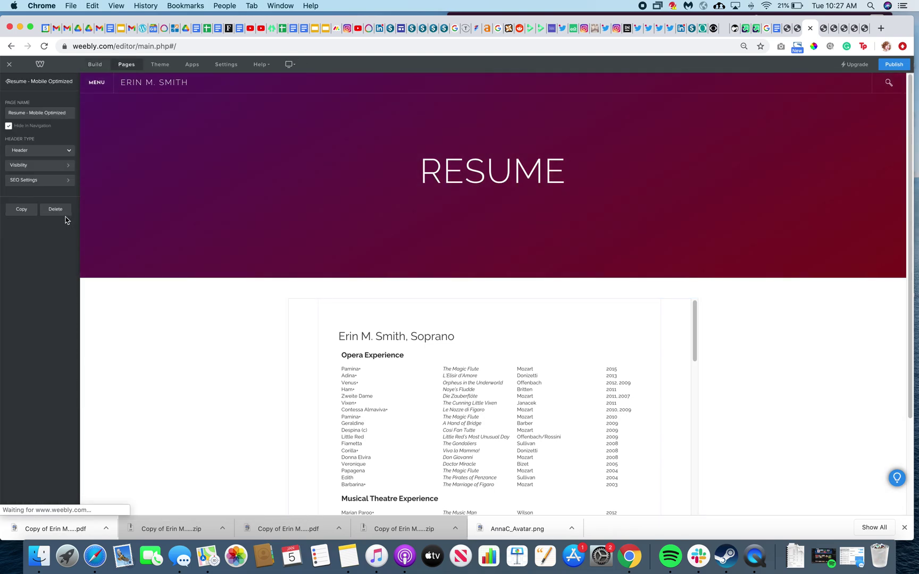
Return to the Resume page from the site's page list and look over the embedded resume below the download link
{"action": "left_click", "coordinate": [7, 84]}
{"action": "left_click", "coordinate": [74, 206]}
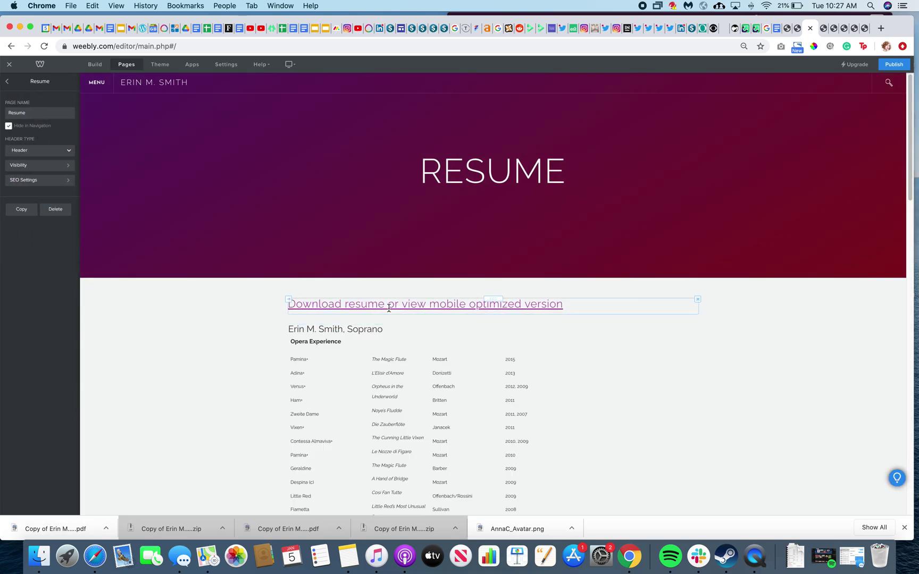
{"action": "scroll", "coordinate": [655, 475], "scroll_direction": "down", "scroll_amount": 10}
{"action": "scroll", "coordinate": [654, 475], "scroll_direction": "up", "scroll_amount": 7}
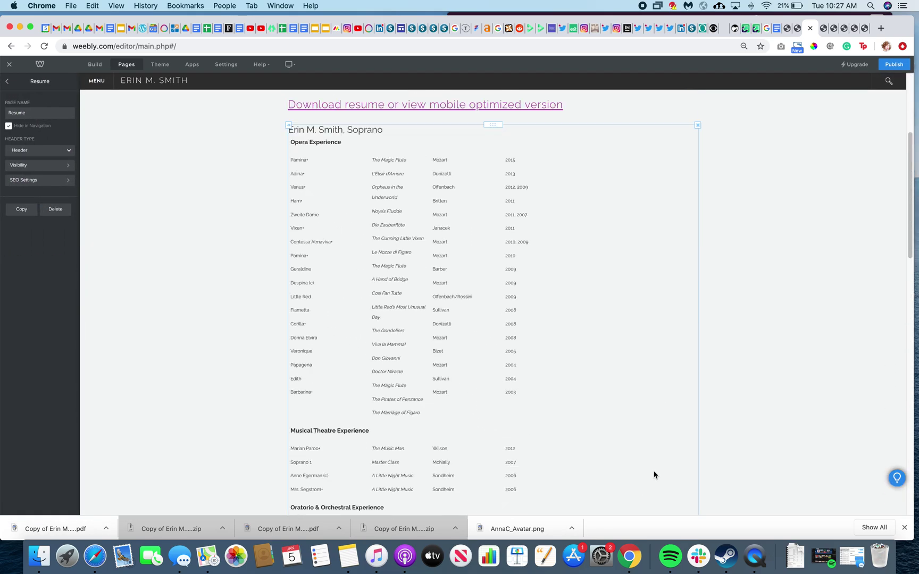
{"action": "scroll", "coordinate": [654, 475], "scroll_direction": "up", "scroll_amount": 5}
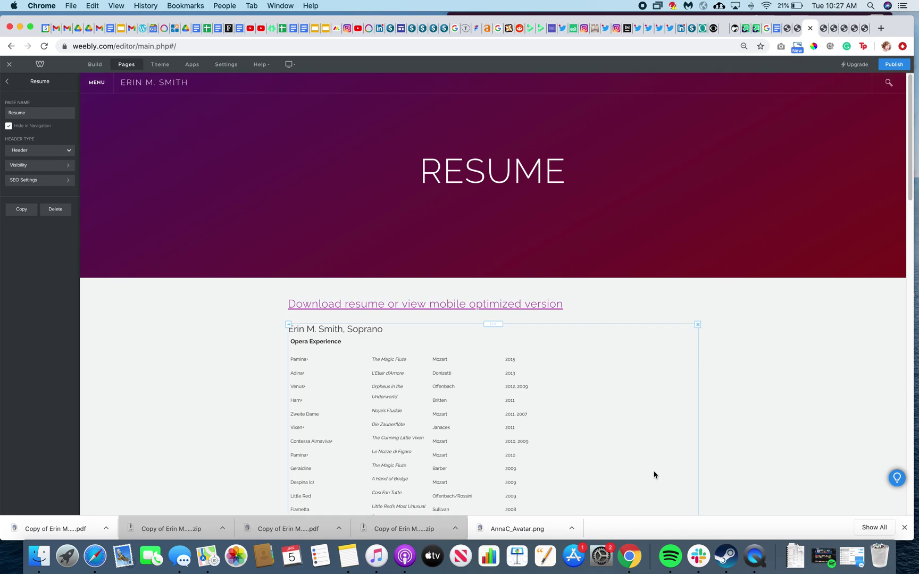
{"action": "scroll", "coordinate": [654, 475], "scroll_direction": "down", "scroll_amount": 5}
{"action": "scroll", "coordinate": [655, 475], "scroll_direction": "up", "scroll_amount": 5}
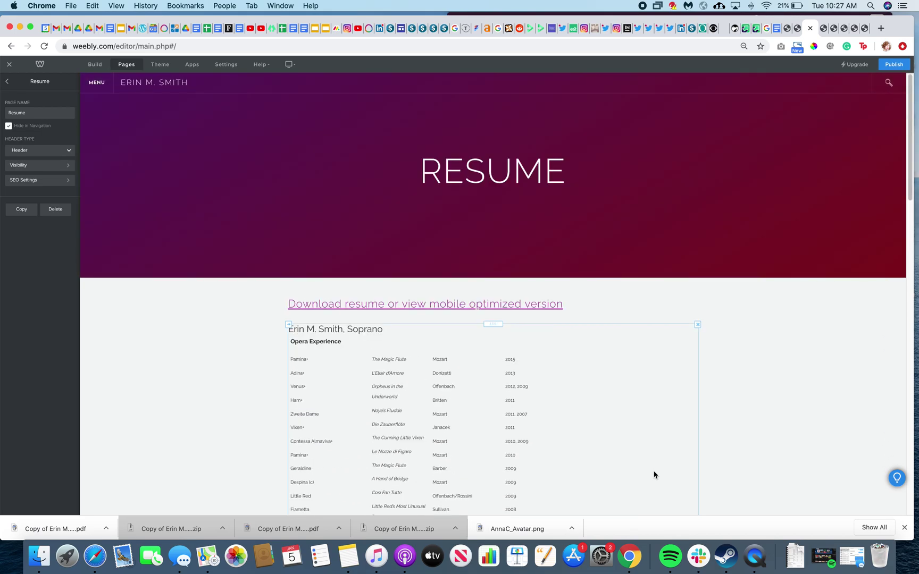